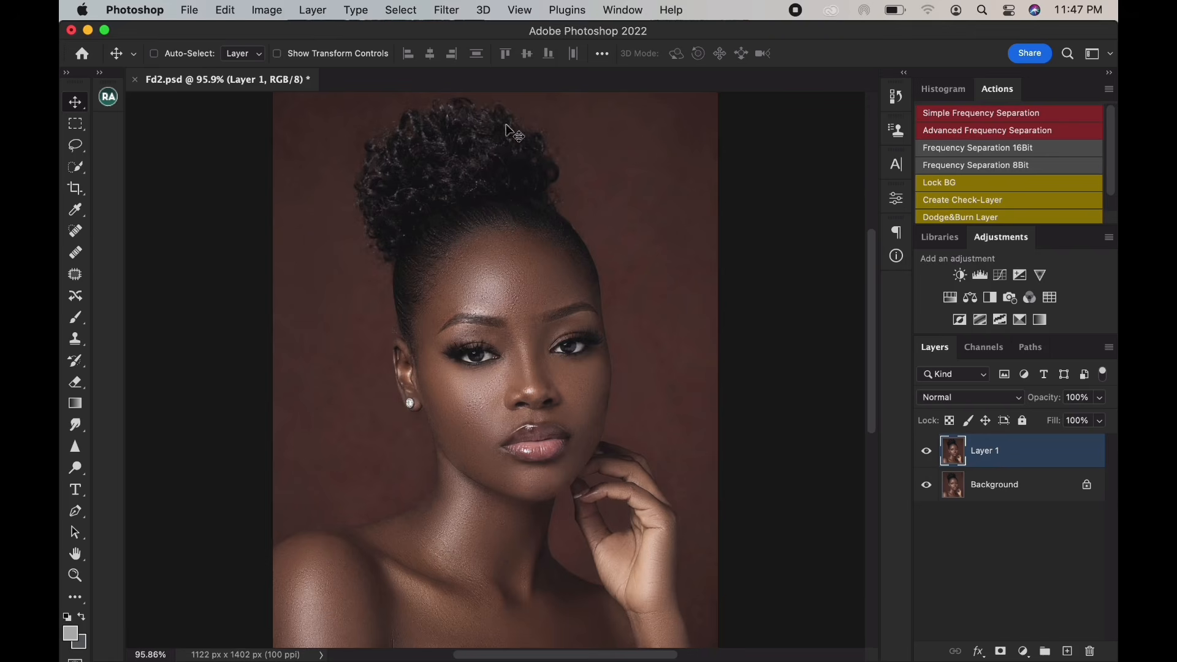
- Apply the Camera Raw Filter to Layer 1, setting Exposure to +0.40 and Contrast to +12
left_click(454, 10)
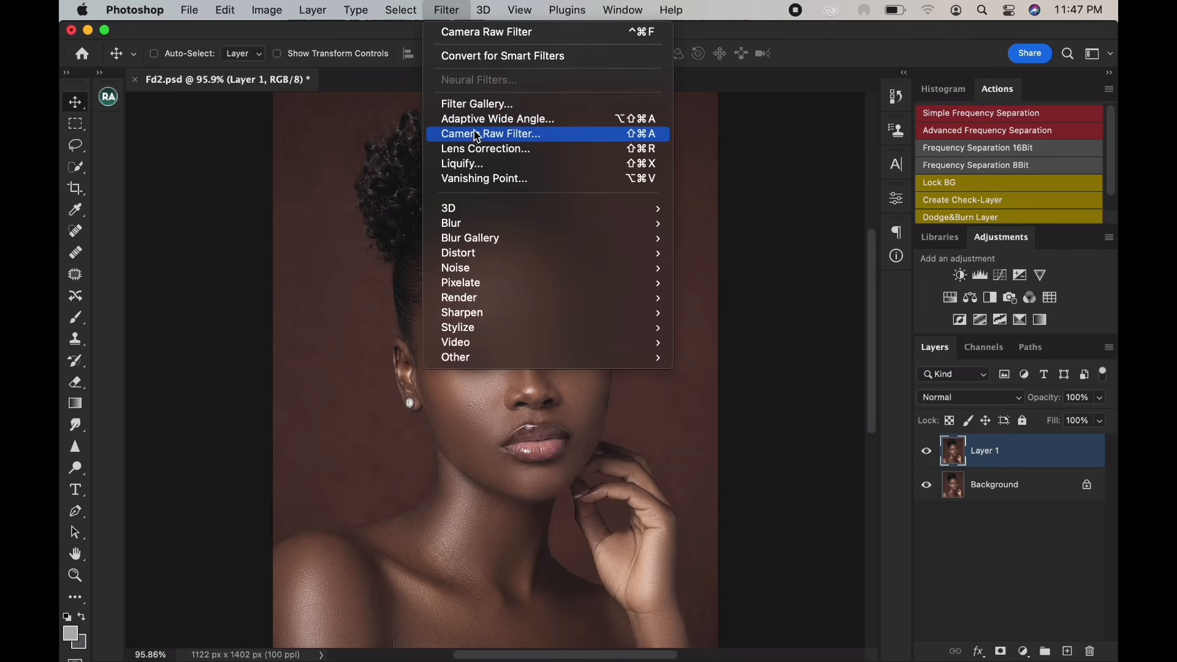
left_click(476, 134)
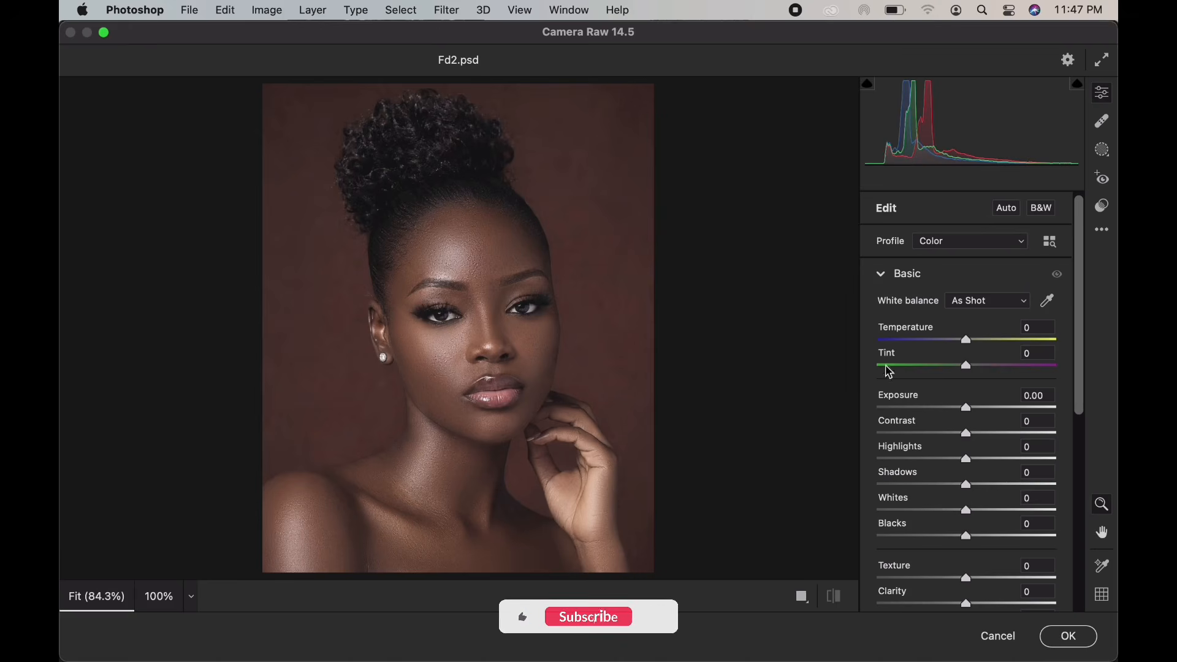
left_click(883, 274)
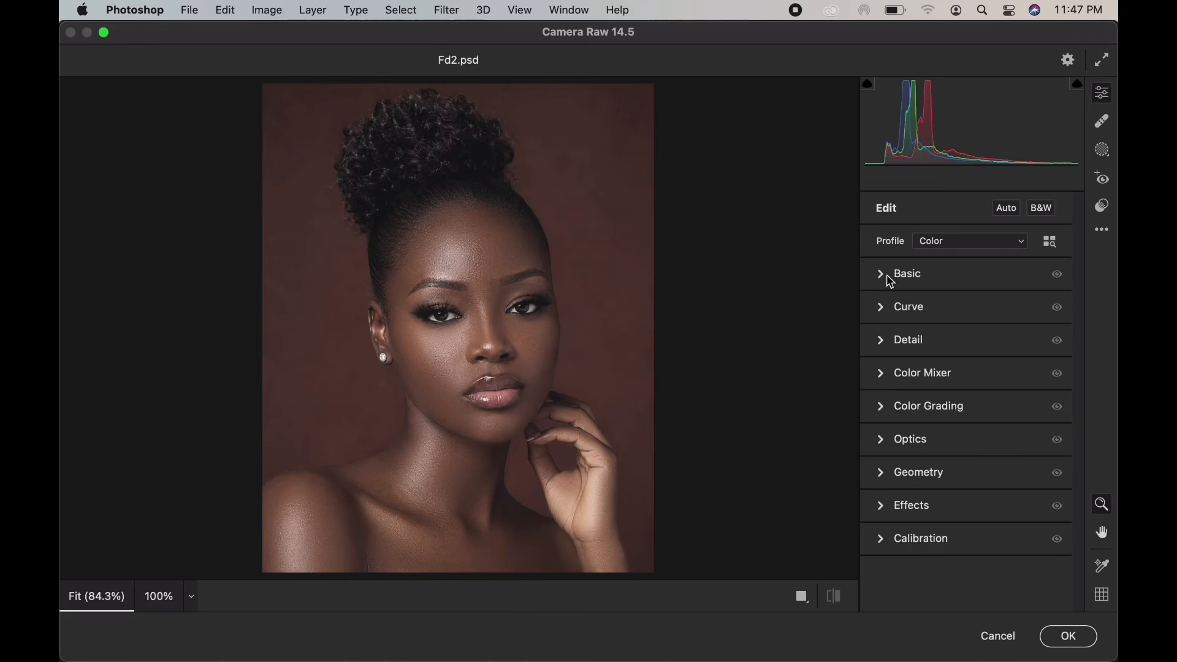
left_click(891, 280)
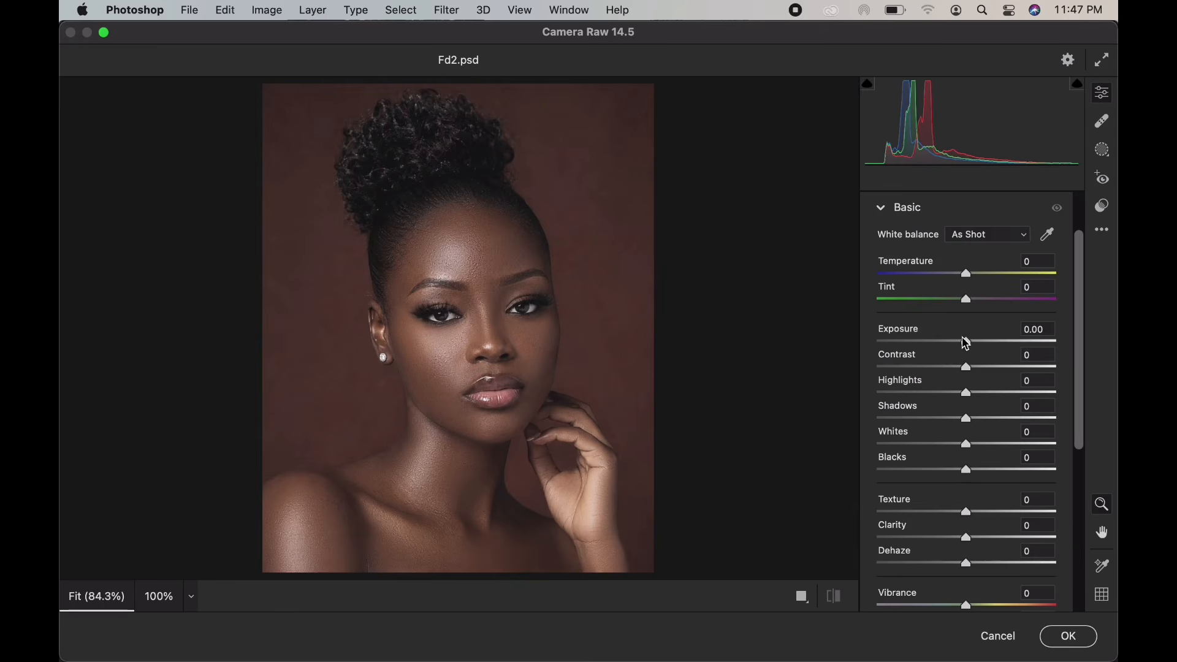
left_click_drag(966, 342, 976, 347)
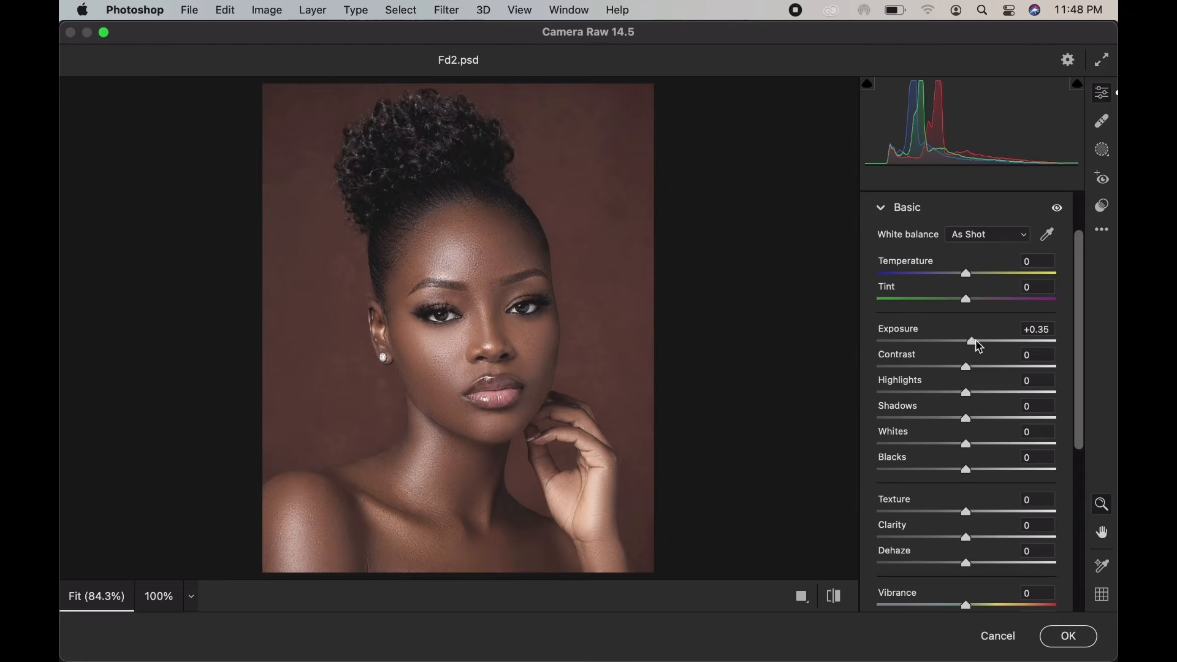
left_click(977, 347)
left_click_drag(974, 342, 977, 370)
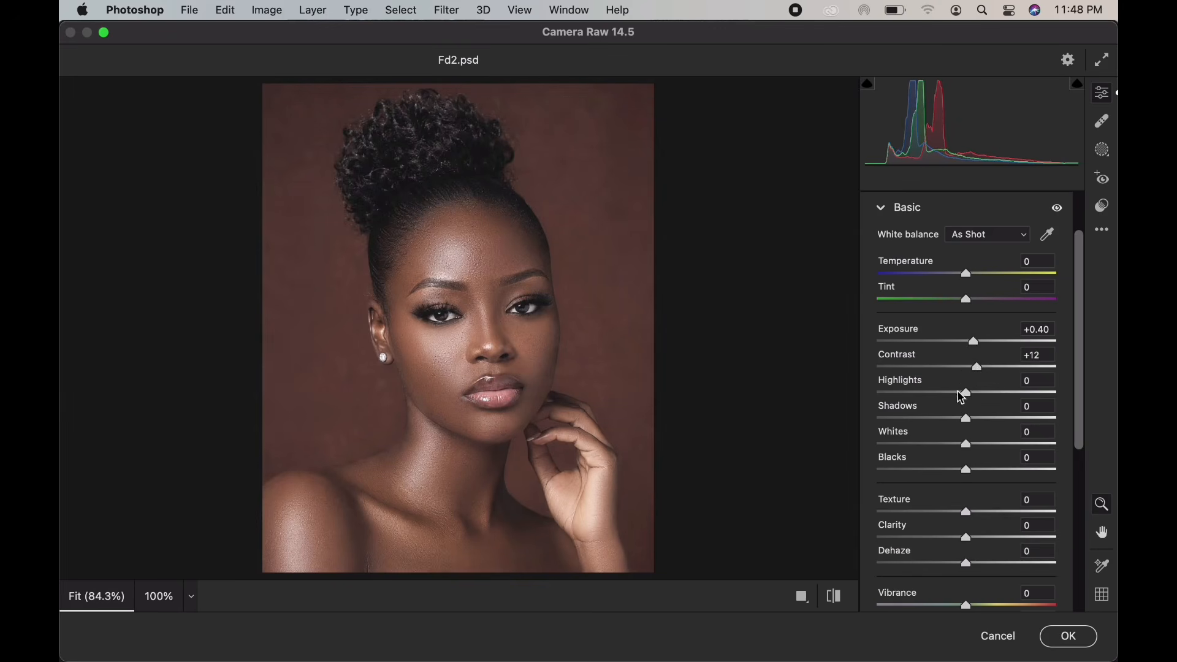
- Set Highlights to -61, Shadows to +15, Whites to -41, Blacks to -48 and Exposure to +0.65
left_click_drag(967, 397, 910, 398)
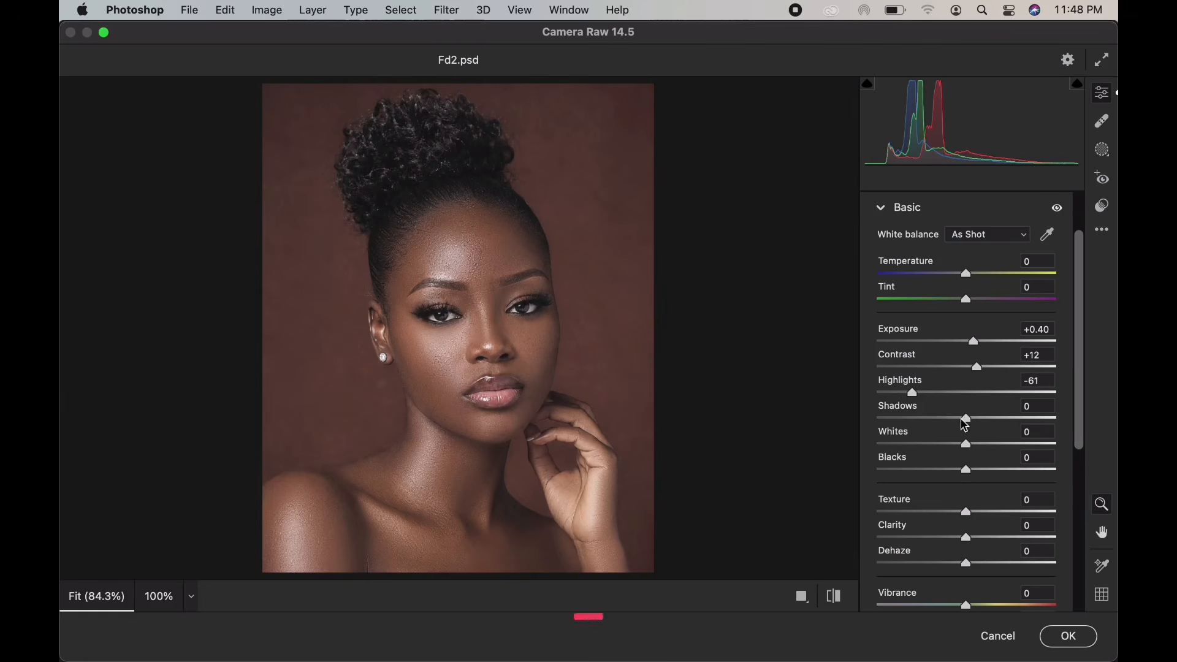
left_click_drag(965, 424, 926, 472)
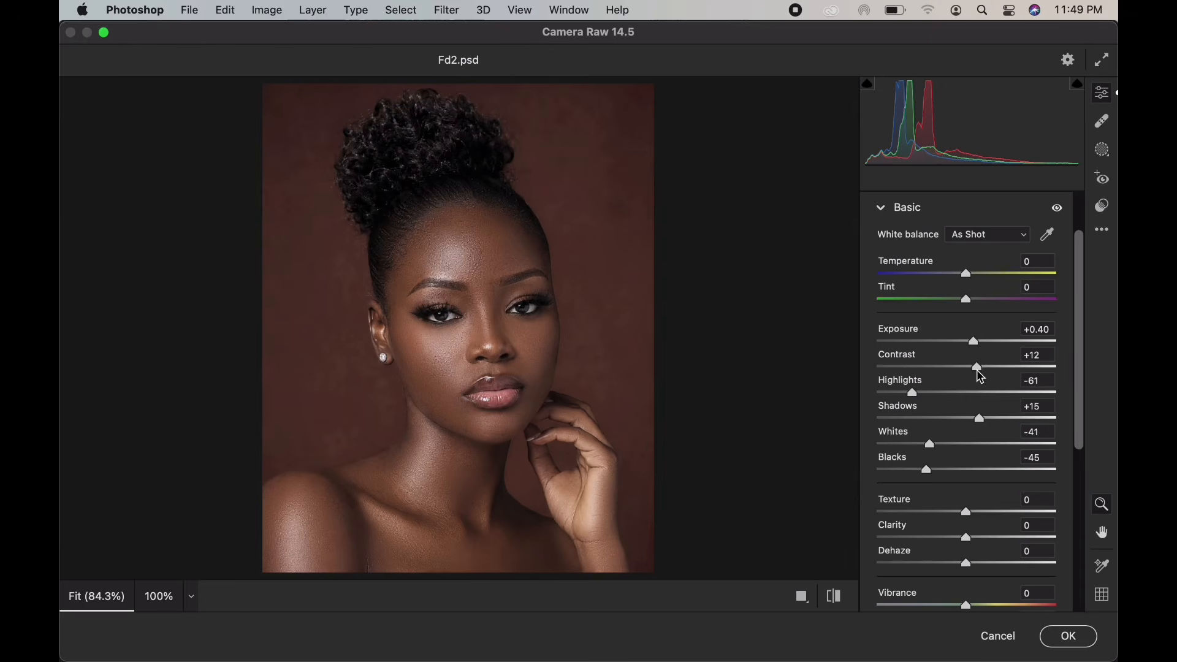
left_click_drag(973, 341, 978, 343)
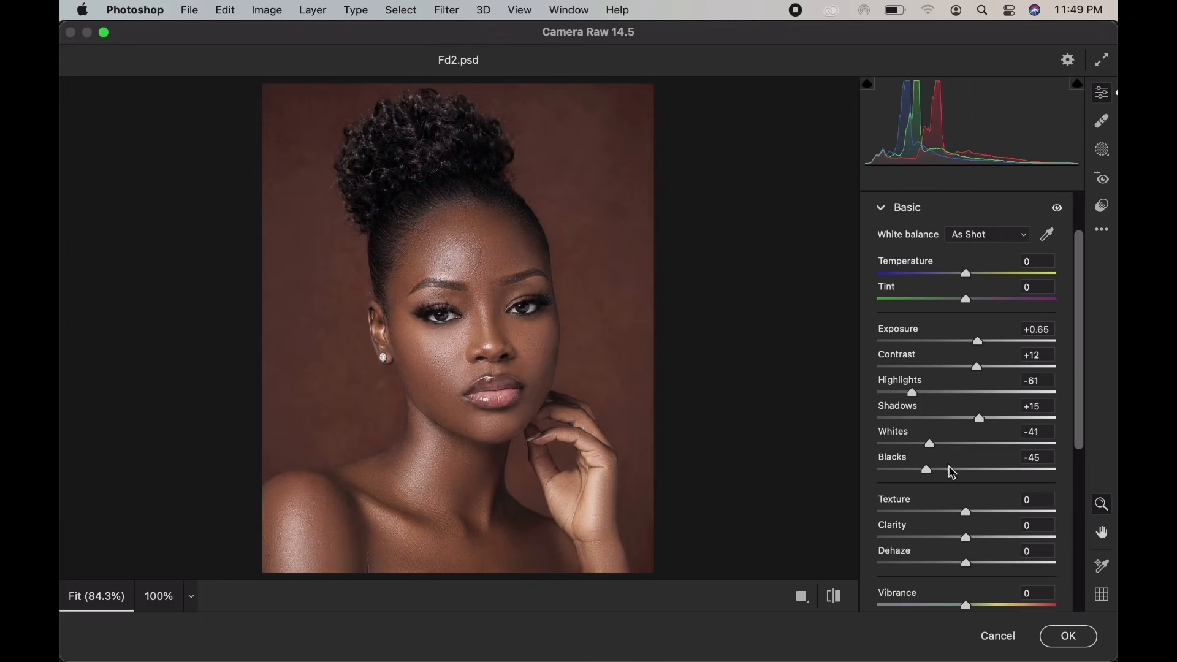
left_click_drag(929, 473, 923, 471)
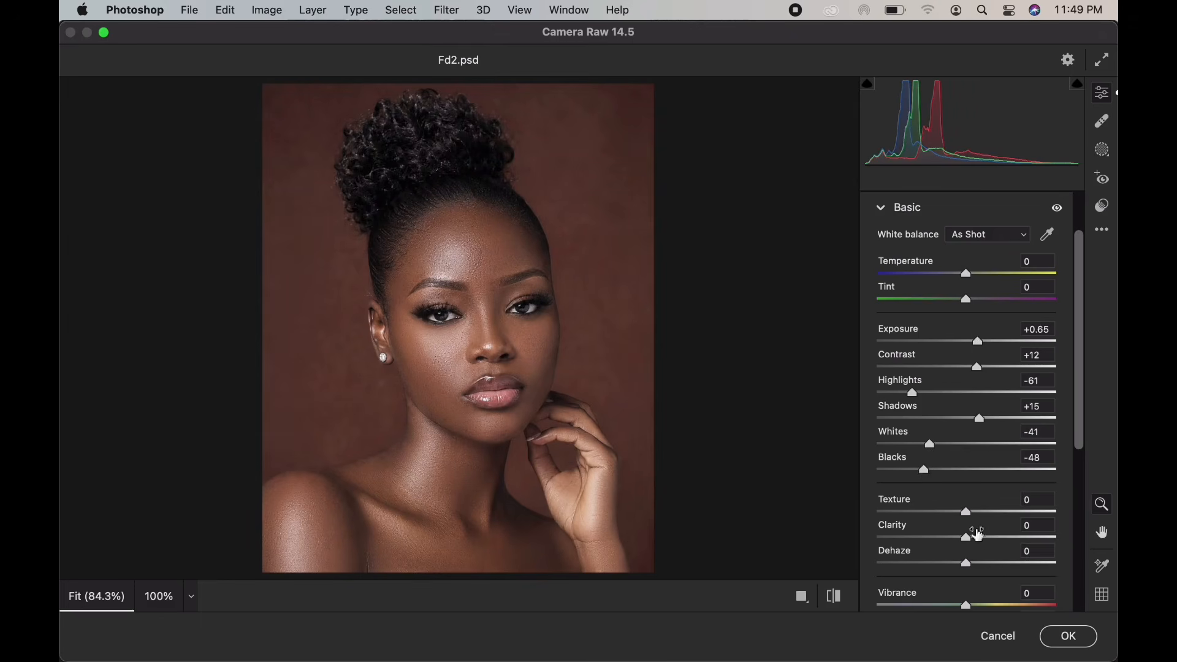
- Set Texture to +1 and Clarity to +2 in the Basic adjustments
left_click(1030, 500)
type("12")
key("Return")
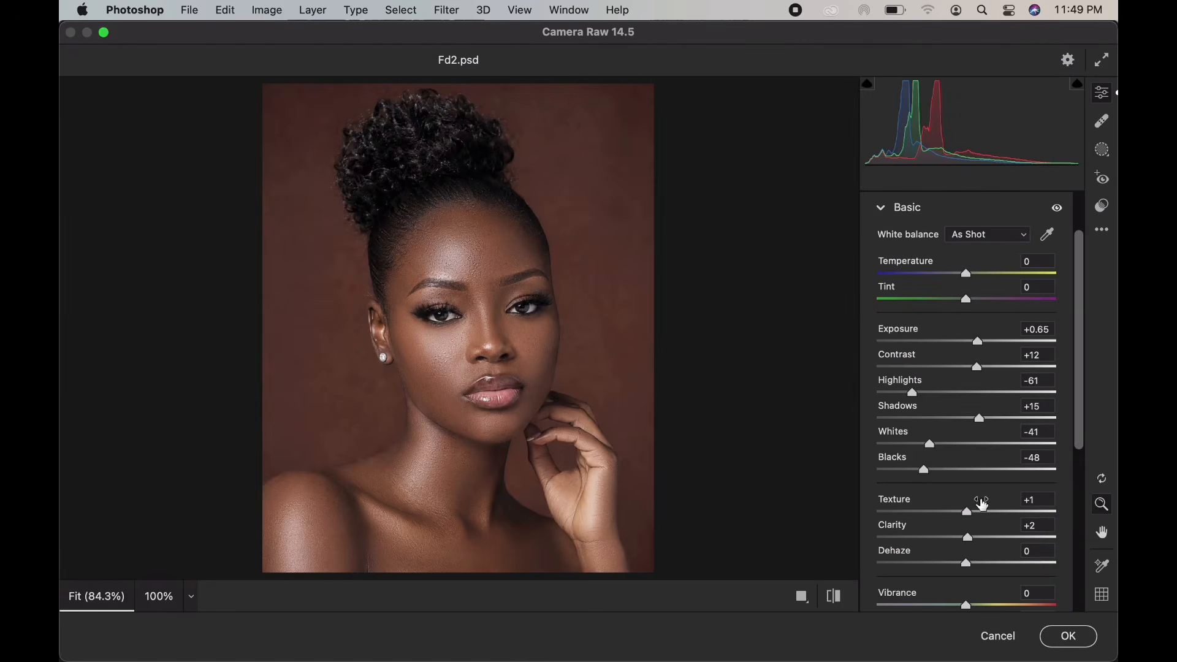
left_click(881, 209)
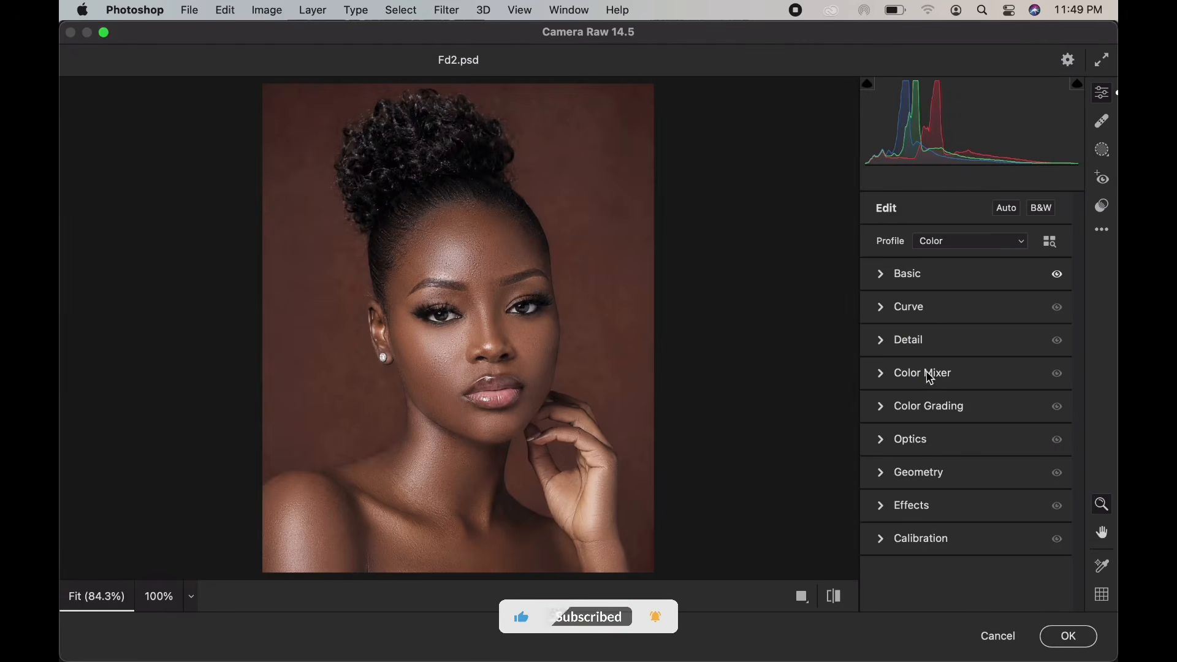
- Set the Color Mixer saturation of Reds to +33, Oranges to +44 and Yellows to +29
left_click(885, 375)
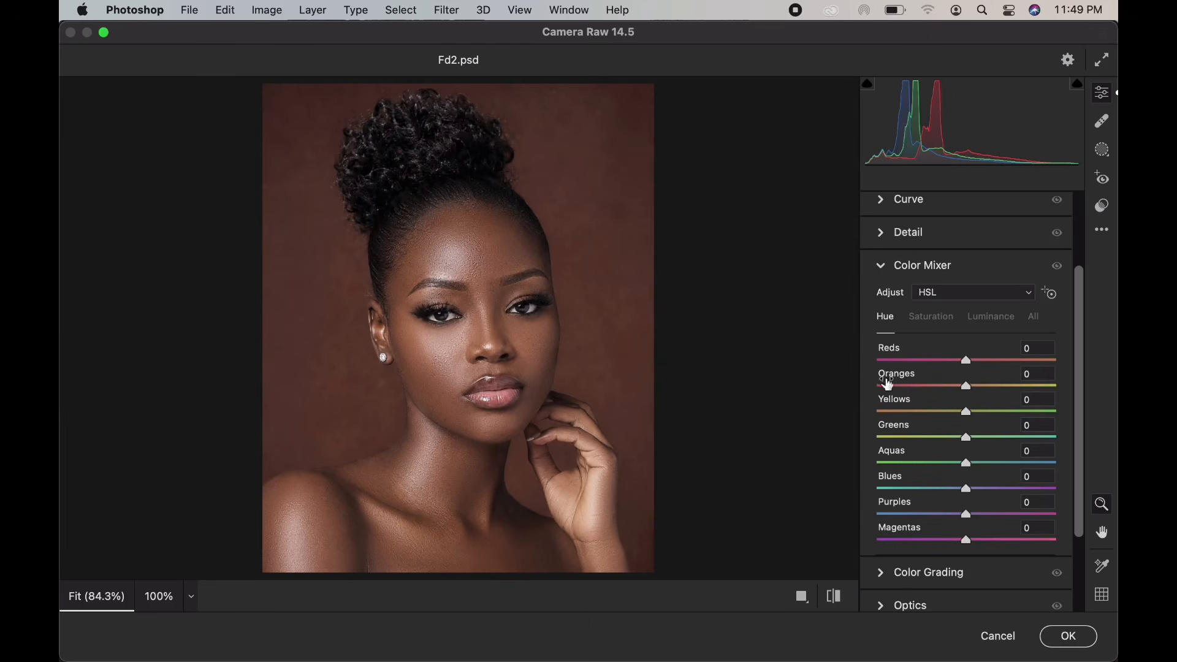
left_click(932, 323)
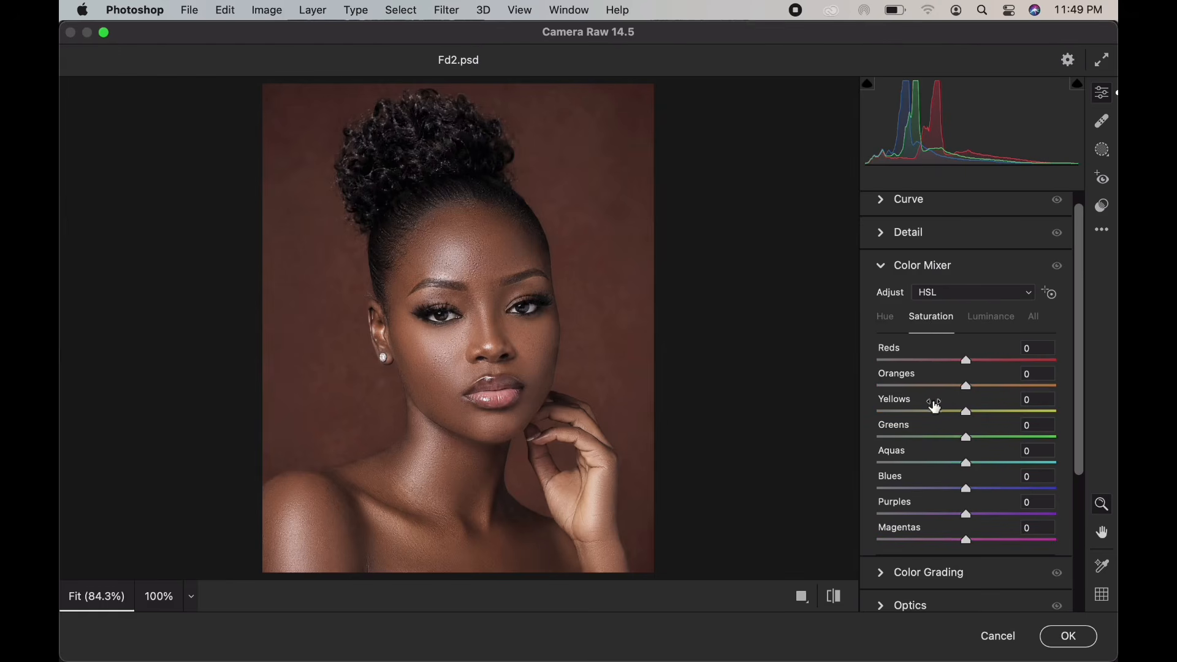
left_click_drag(968, 362, 992, 413)
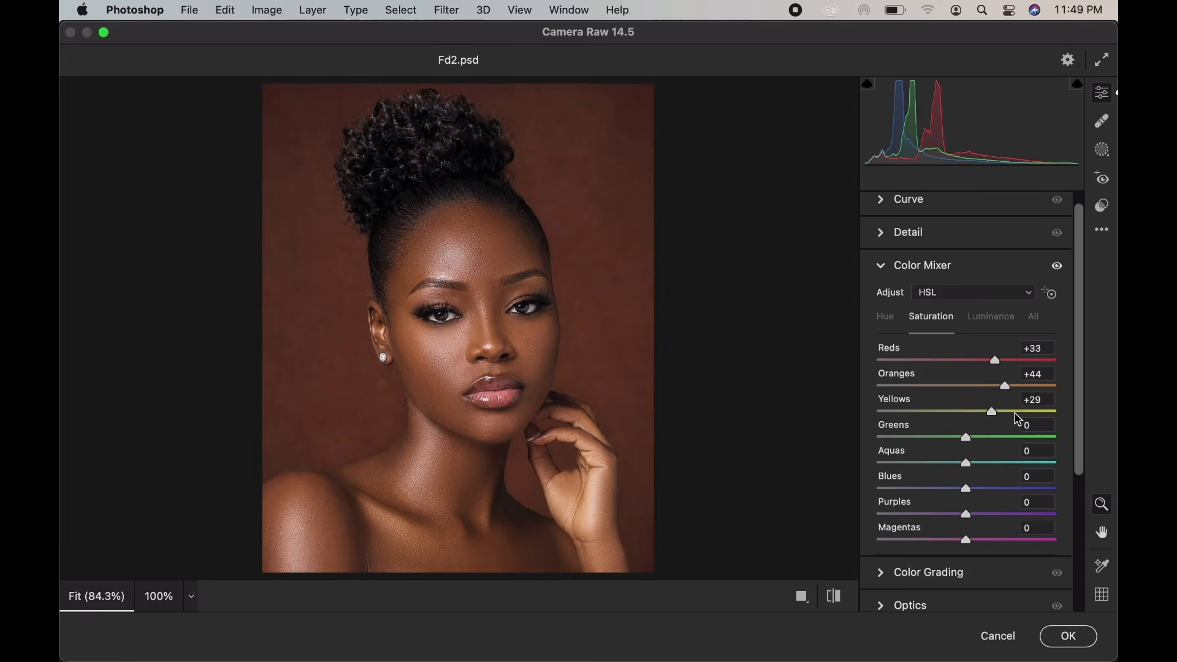
- Set the Color Mixer hue of Reds to -18 and Oranges to -15
left_click(886, 317)
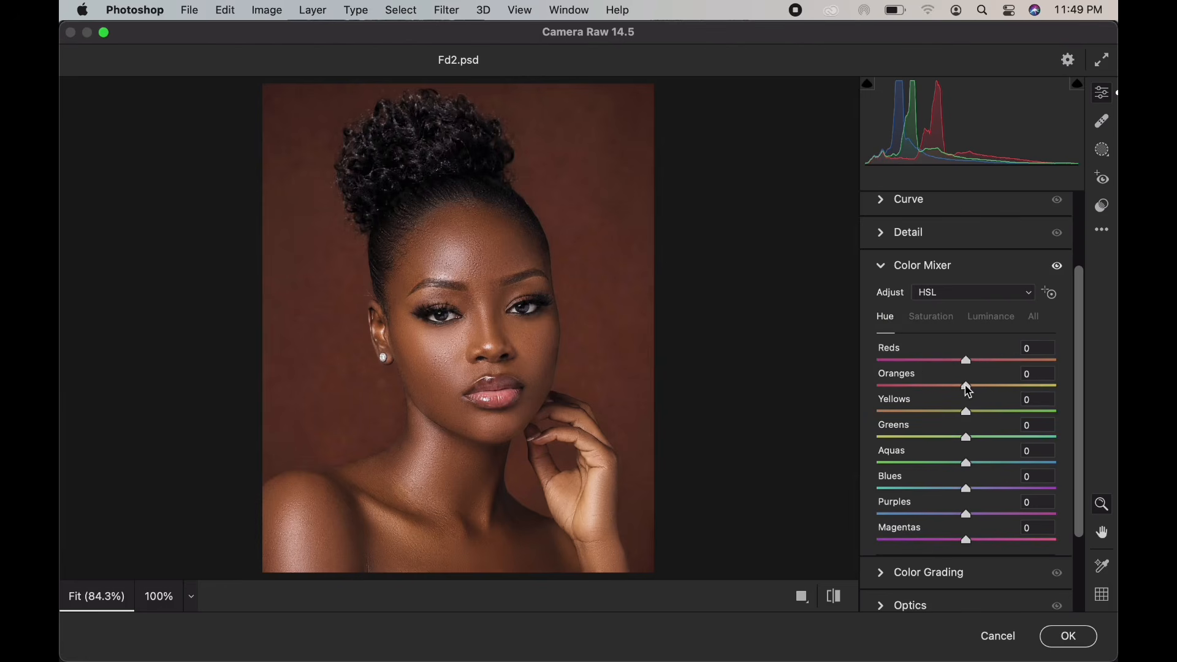
left_click_drag(967, 390, 951, 369)
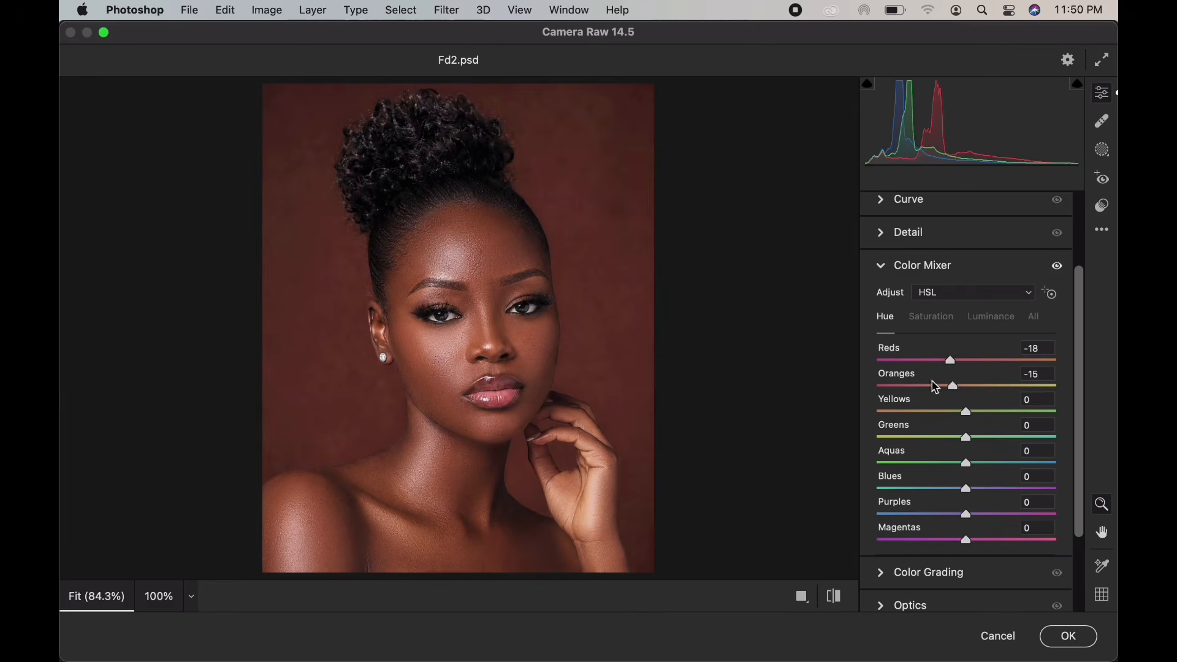
left_click(882, 266)
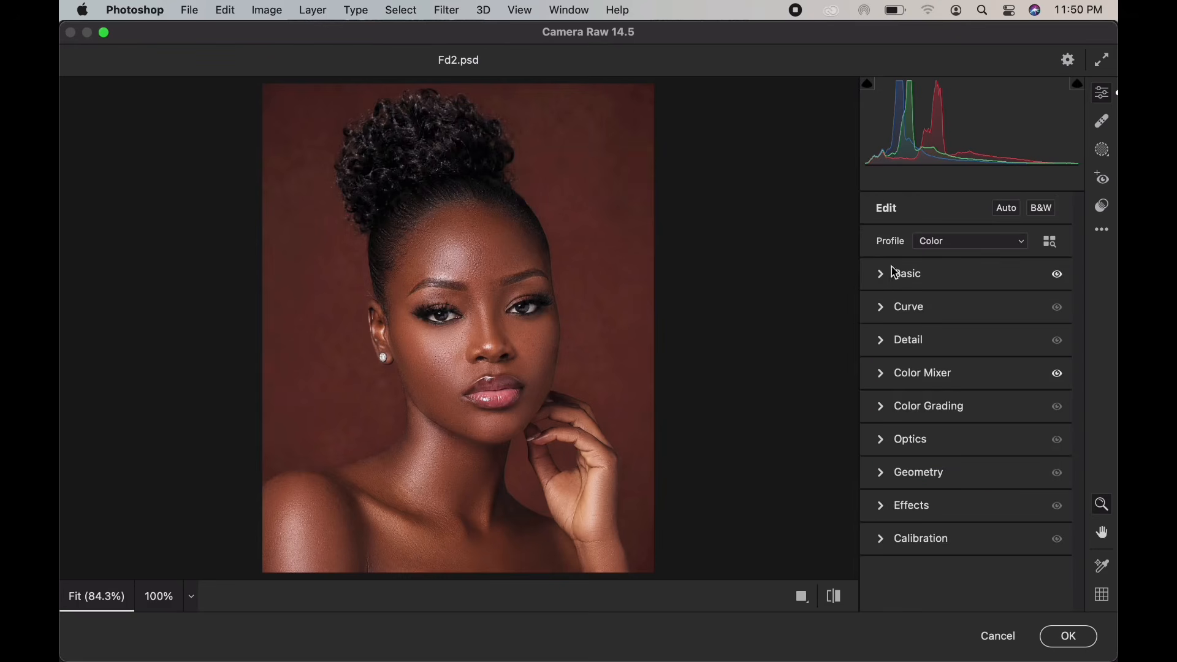
- Darken the photo's edges with a Vignetting value of -20 in the Effects settings
left_click(887, 512)
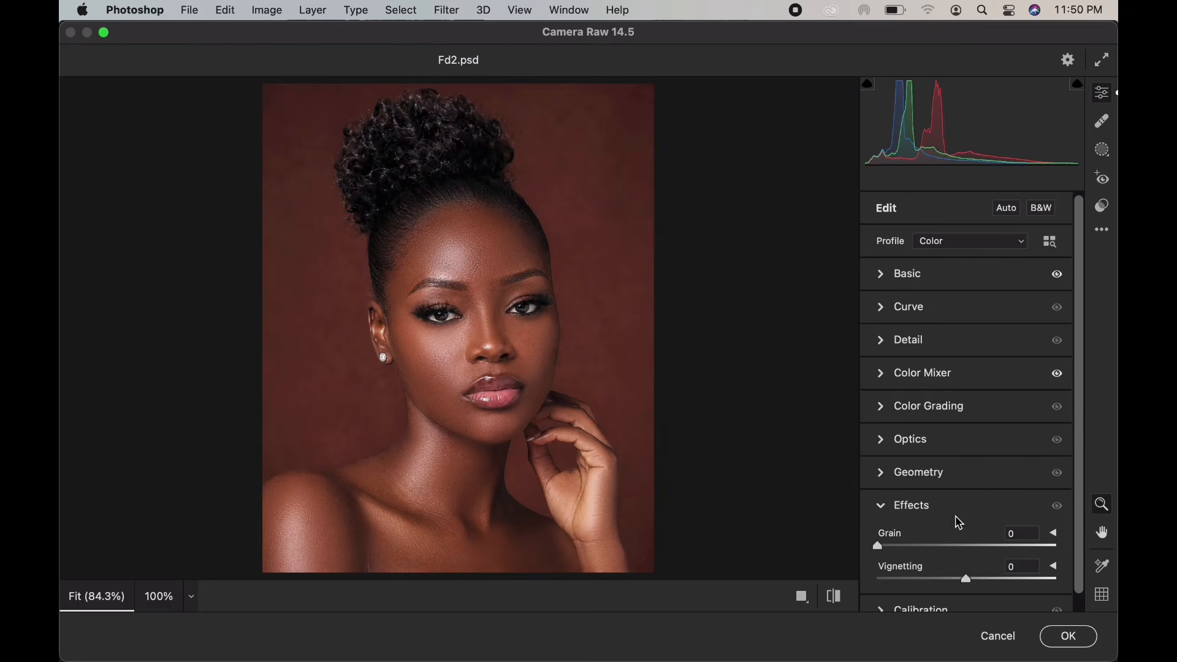
left_click_drag(965, 578, 949, 582)
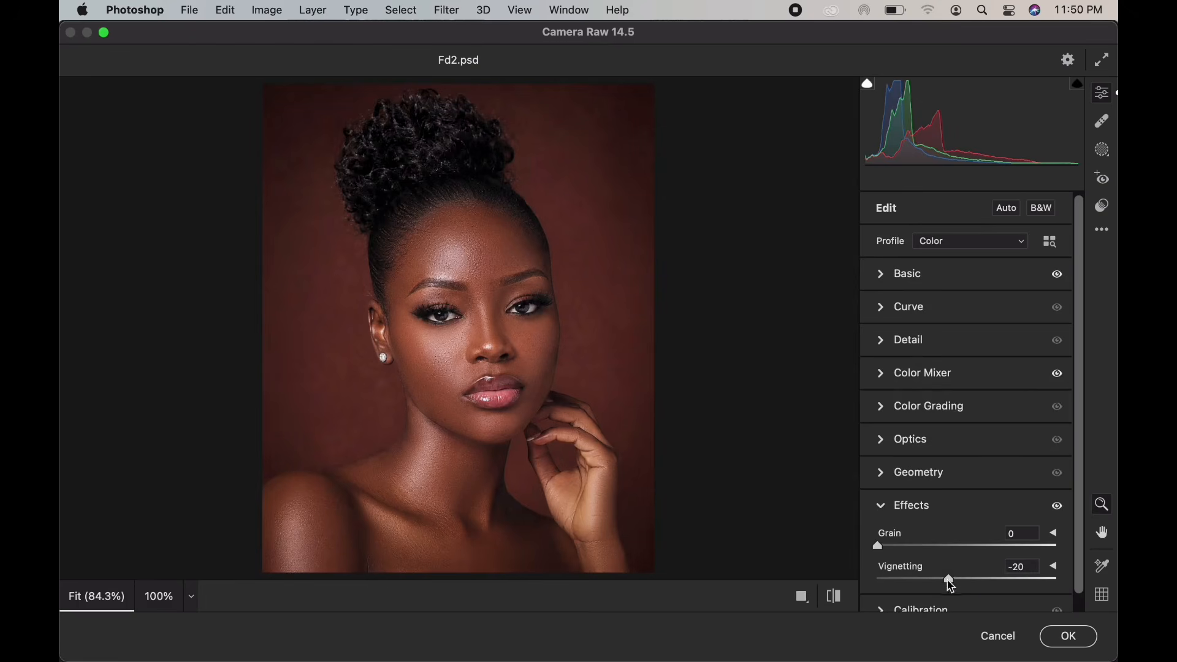
left_click(885, 509)
- Adjust the Red Primary hue slightly in the Calibration settings
left_click(880, 543)
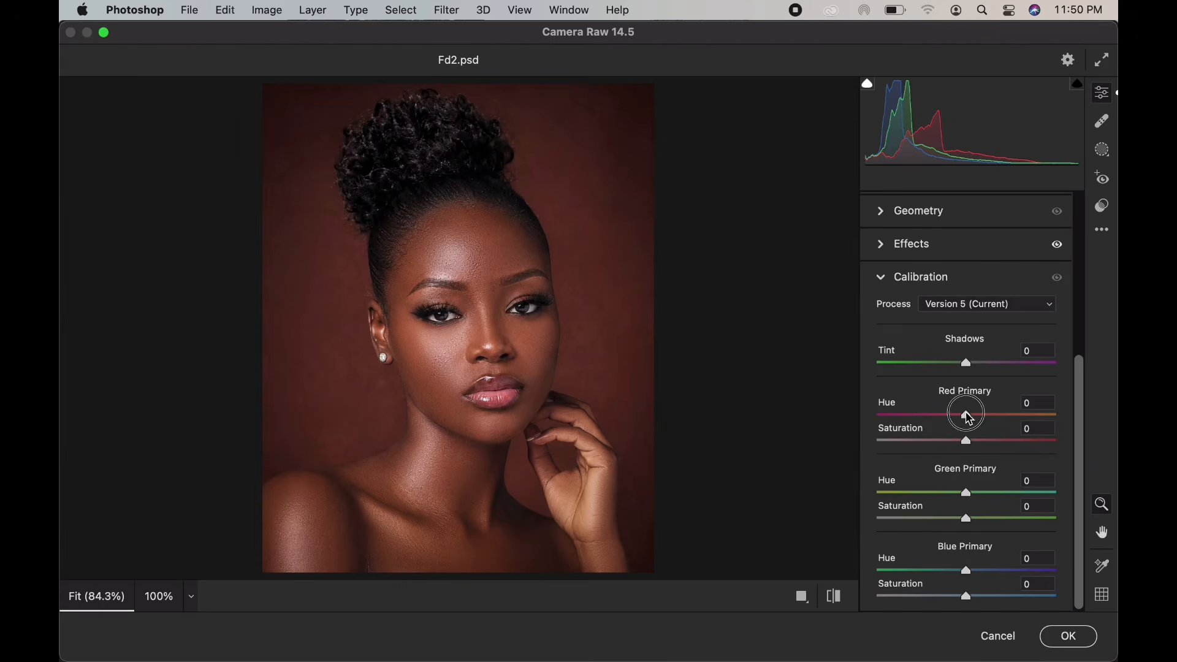
mouse_move(964, 415)
left_mouse_down()
mouse_move(955, 423)
mouse_move(976, 418)
mouse_move(966, 423)
left_mouse_up()
left_click(881, 277)
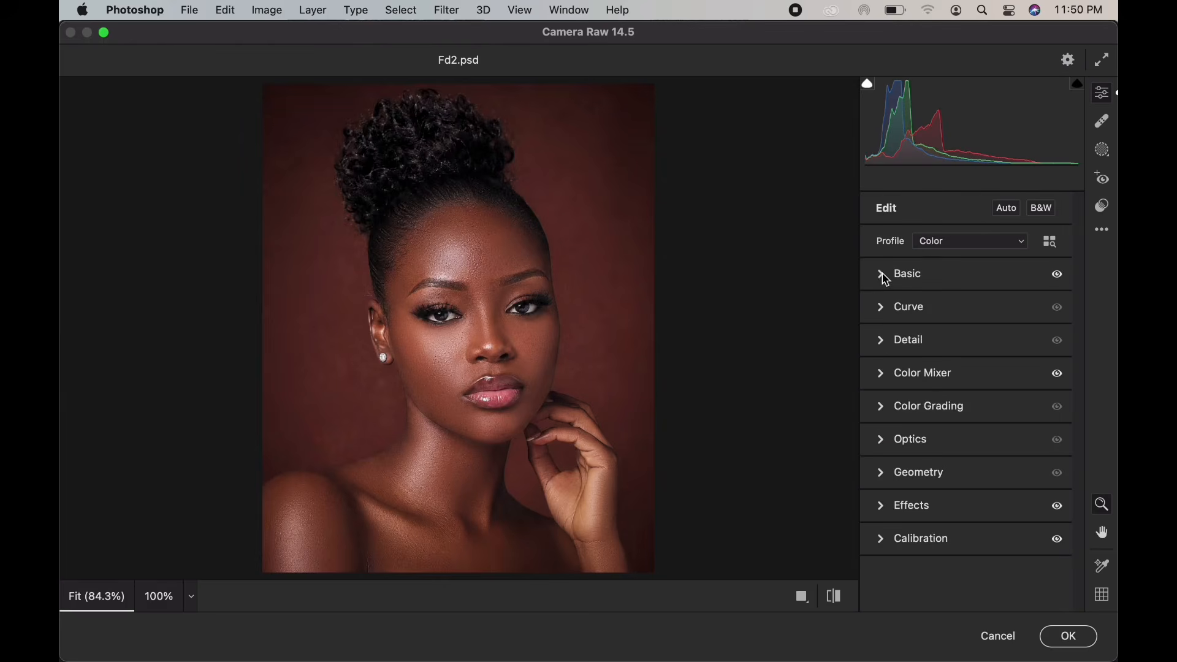
- Refine the Basic adjustments to Highlights -67 and Blacks -55, and apply the Camera Raw edits to the layer
left_click(886, 279)
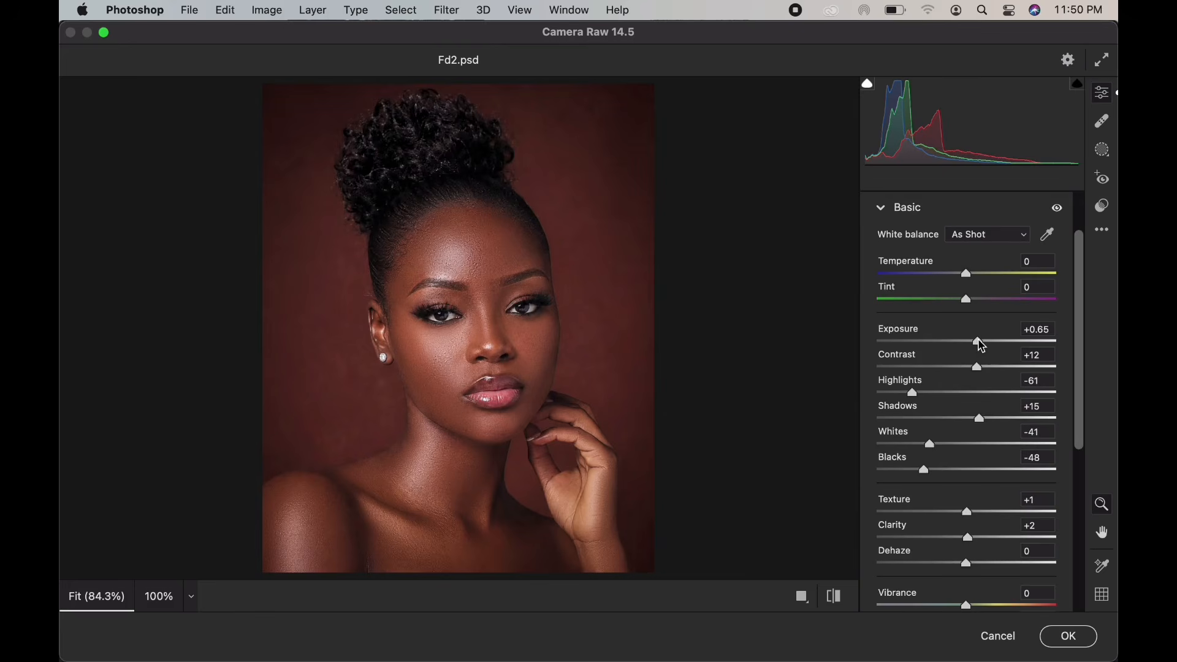
left_click_drag(981, 346, 978, 343)
left_click_drag(912, 393, 907, 394)
left_click_drag(923, 471, 924, 475)
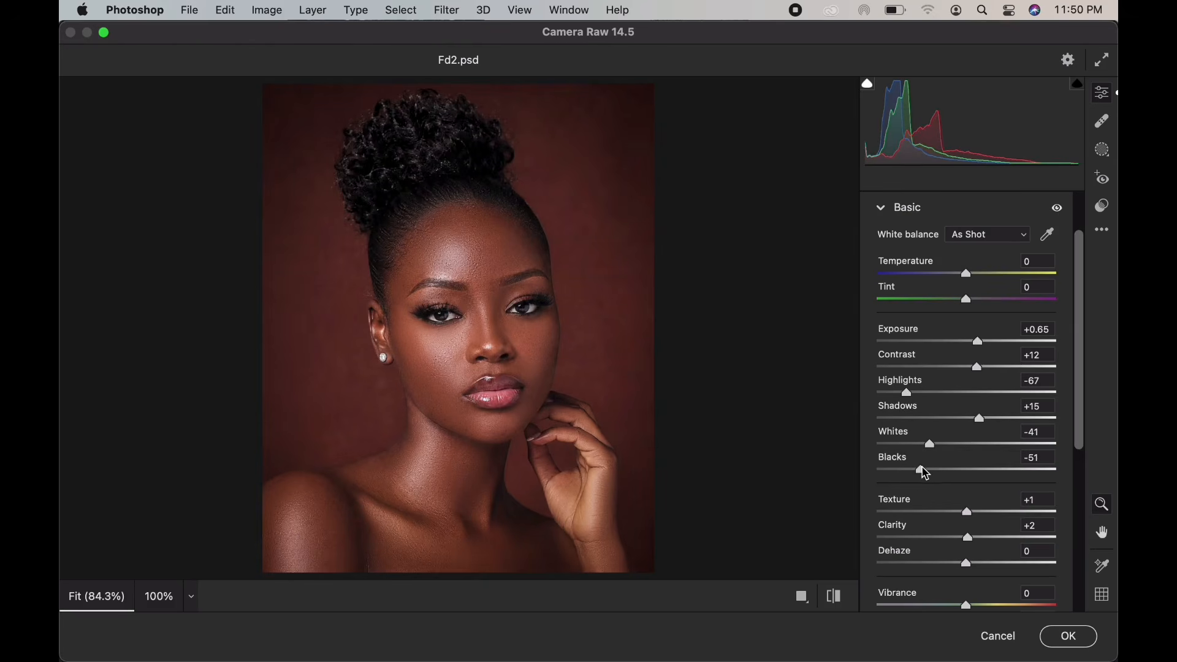
left_click_drag(925, 475, 921, 477)
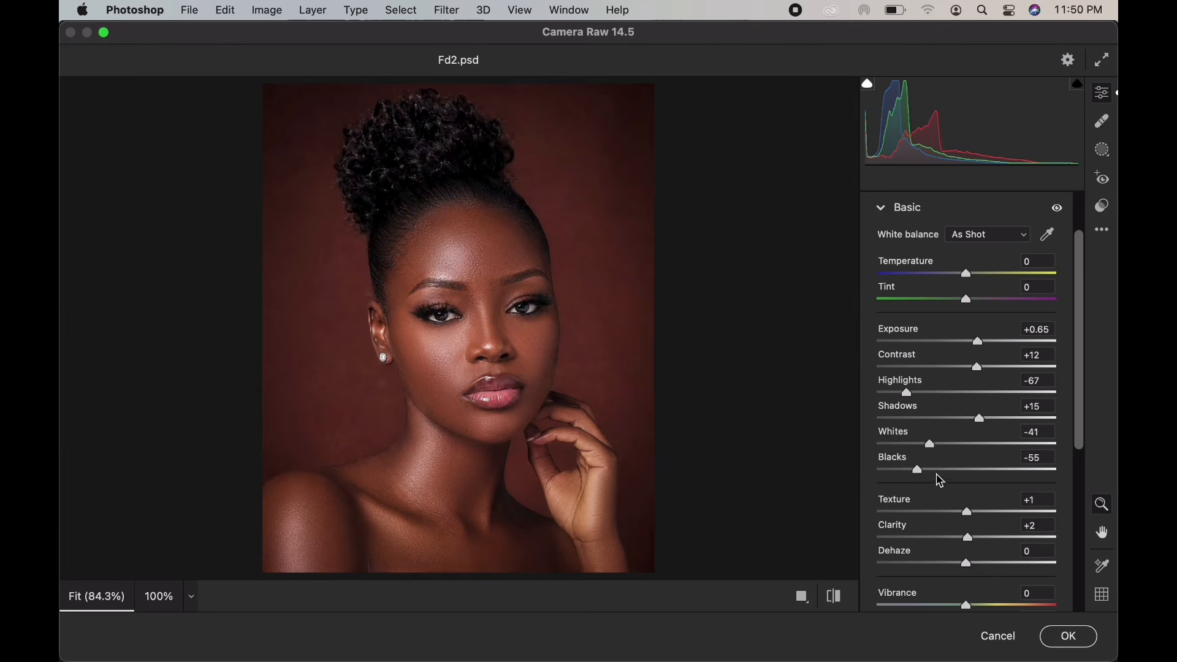
left_click(1074, 638)
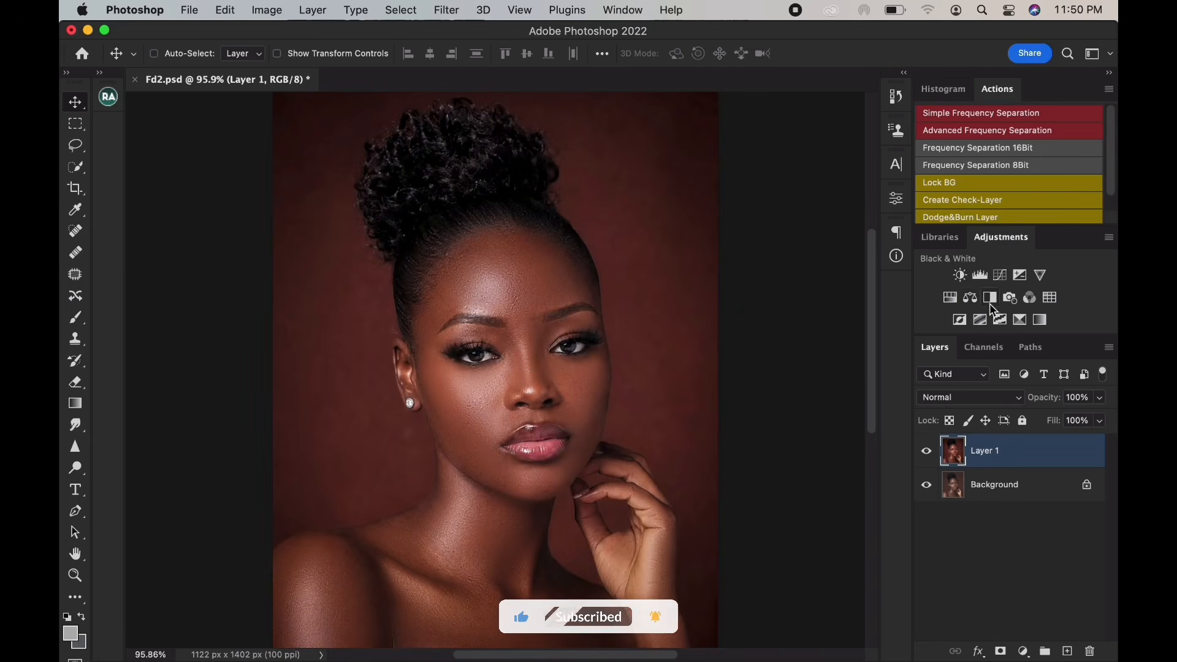
- Add a Selective Color adjustment layer and set Reds to Cyan -37, Magenta +4, Yellow +6 and Black -15
left_click(1020, 320)
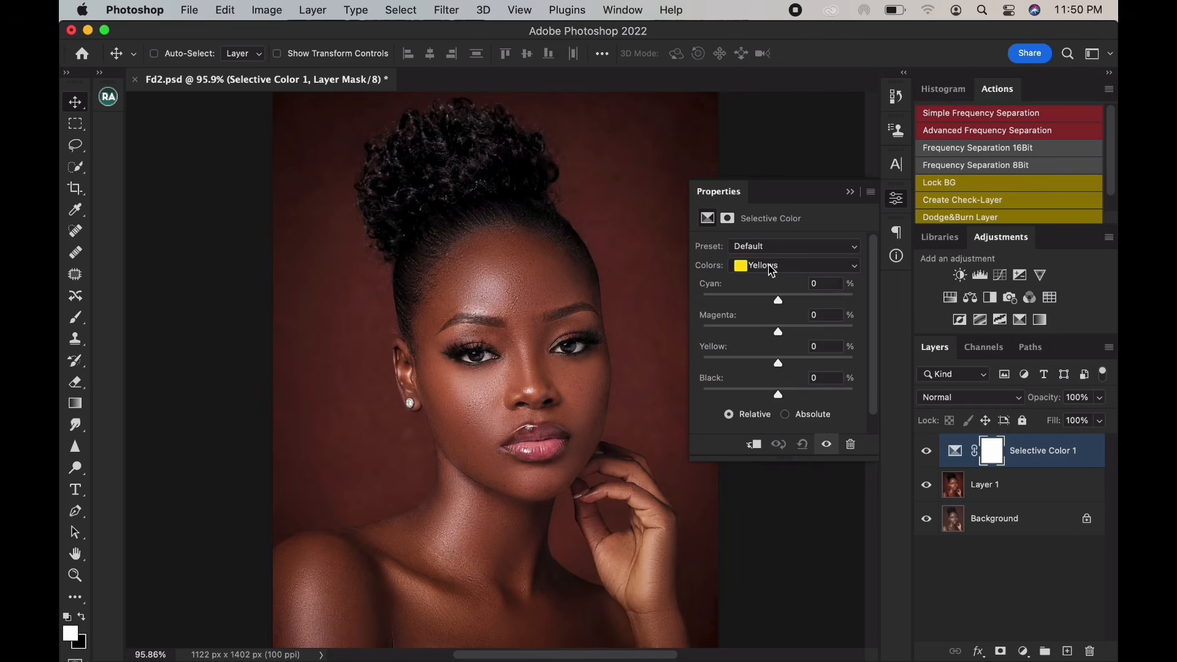
left_click(772, 270)
left_click(773, 253)
left_click_drag(802, 306, 750, 302)
left_click_drag(778, 366, 766, 394)
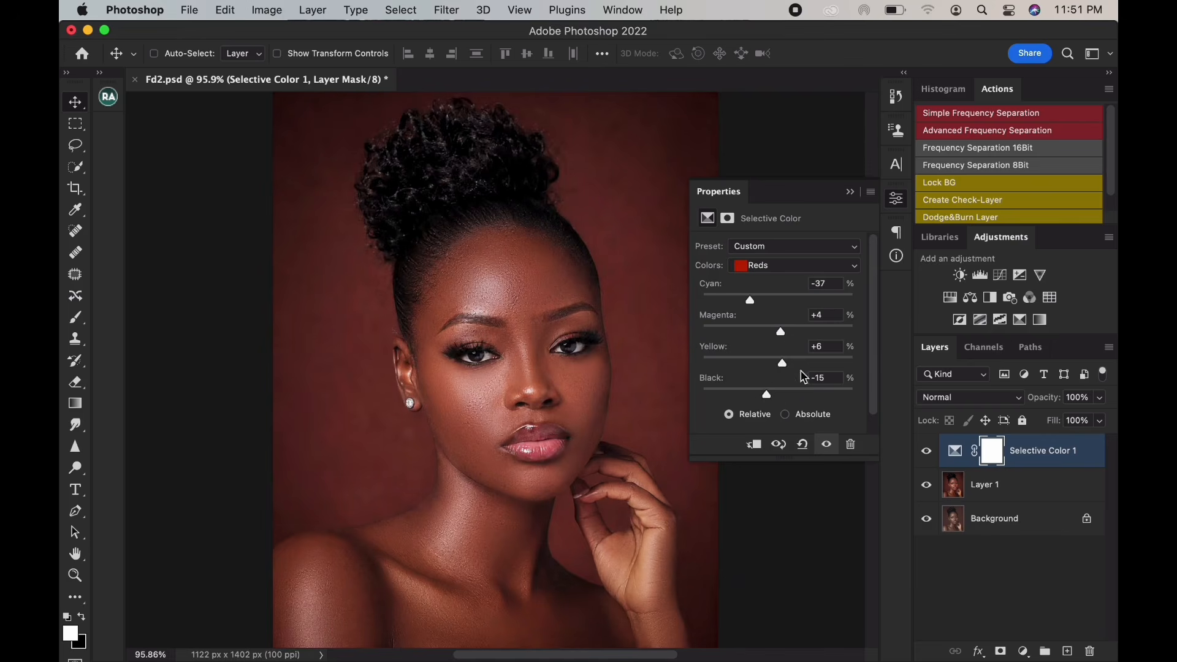
- Set the Selective Color Yellows to Cyan -32, Magenta +10, Yellow +5 and Black +23
left_click(787, 270)
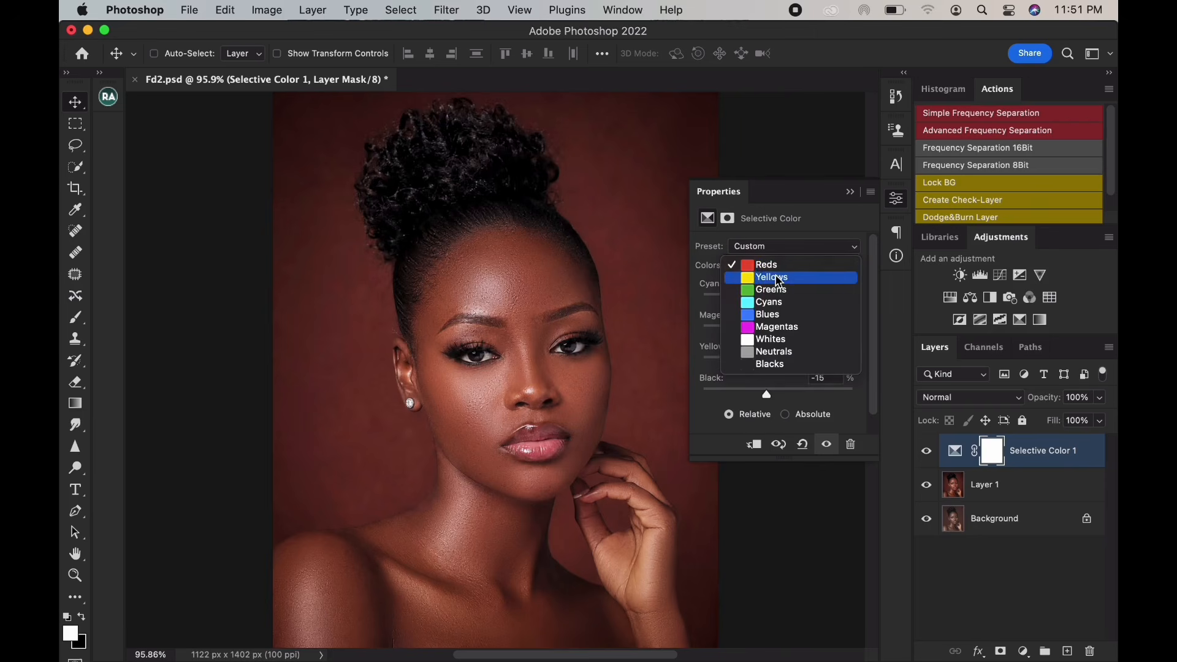
left_click(784, 276)
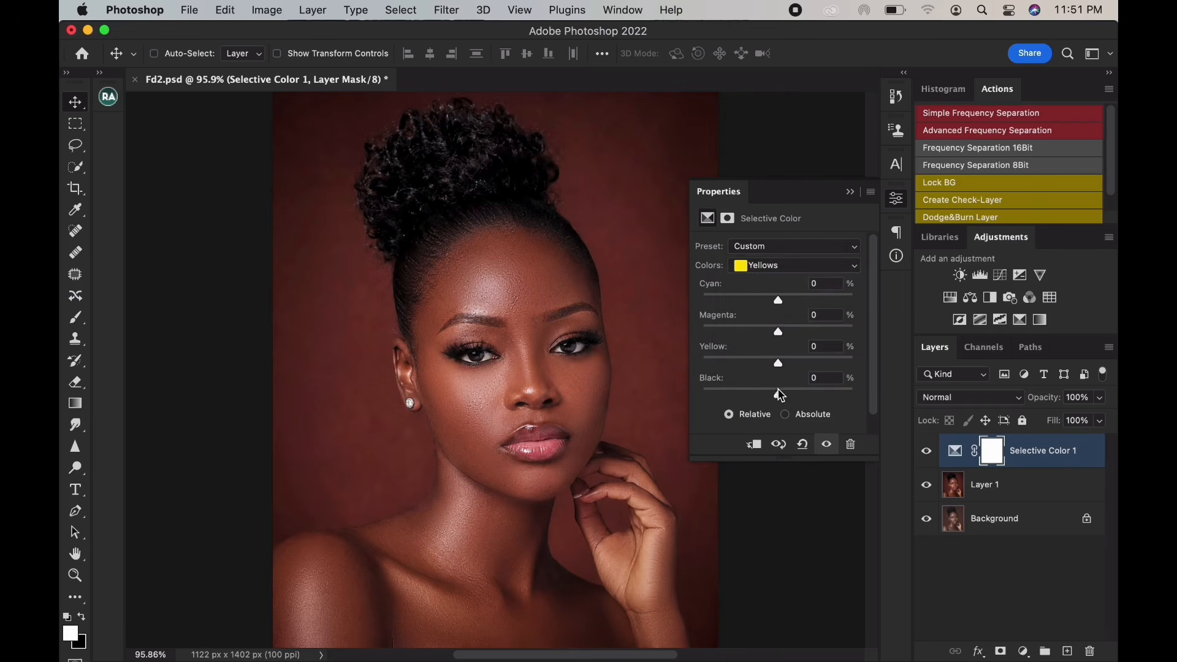
left_click_drag(780, 397, 797, 401)
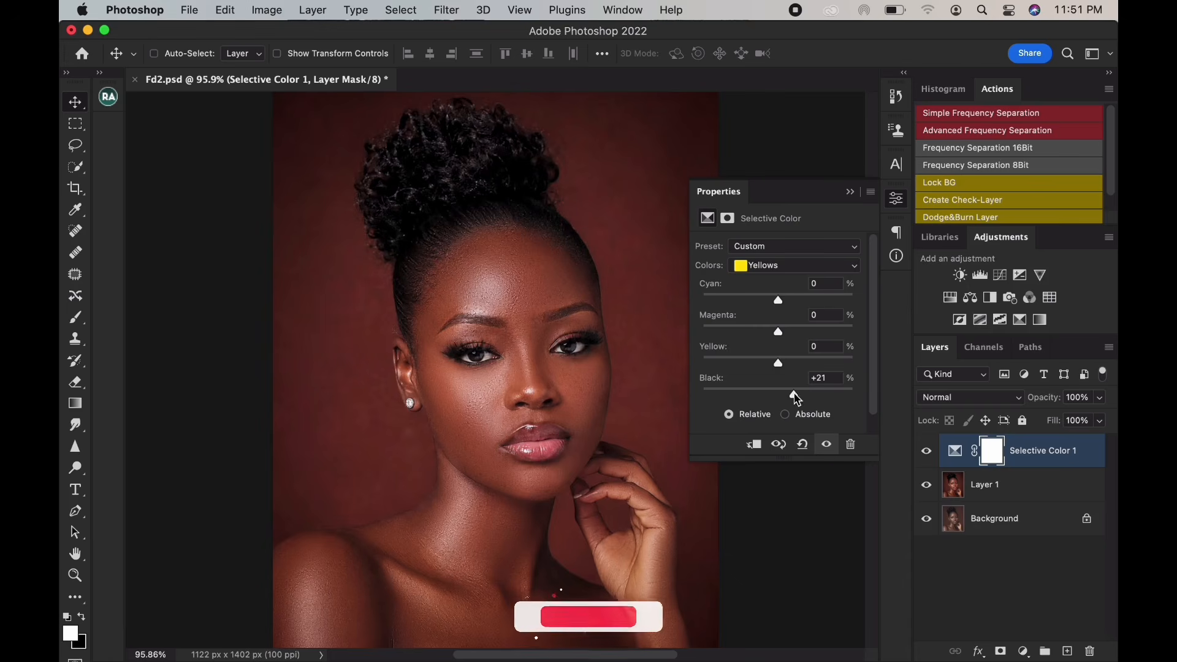
left_click_drag(795, 397, 796, 398)
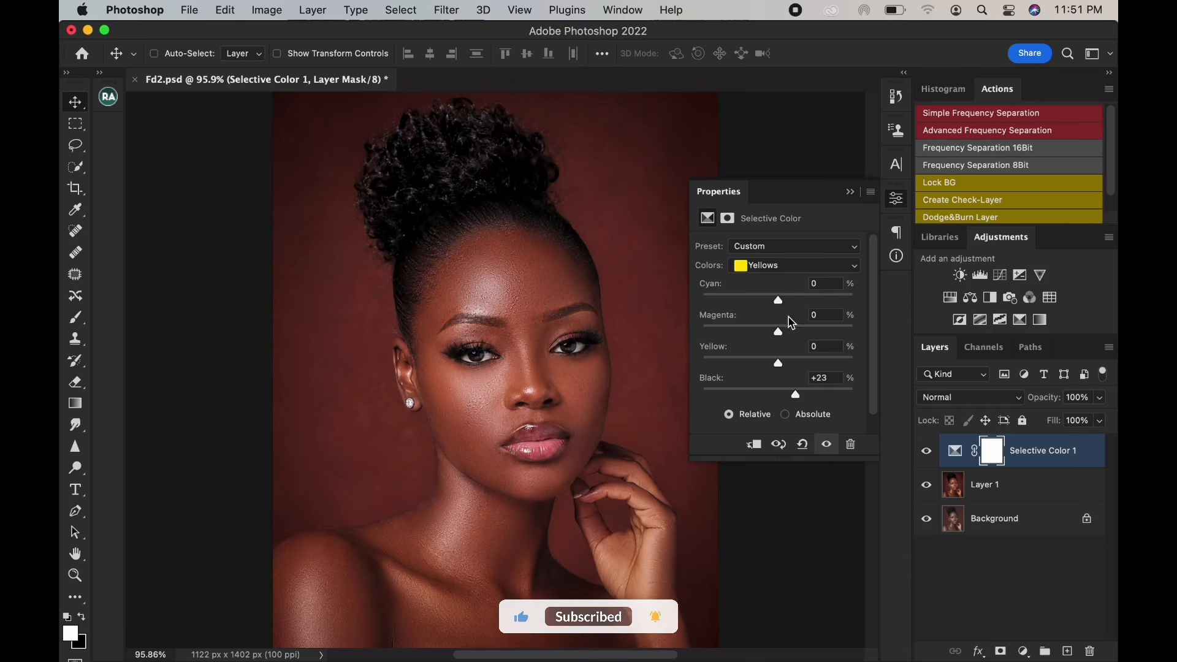
left_click_drag(780, 302, 782, 367)
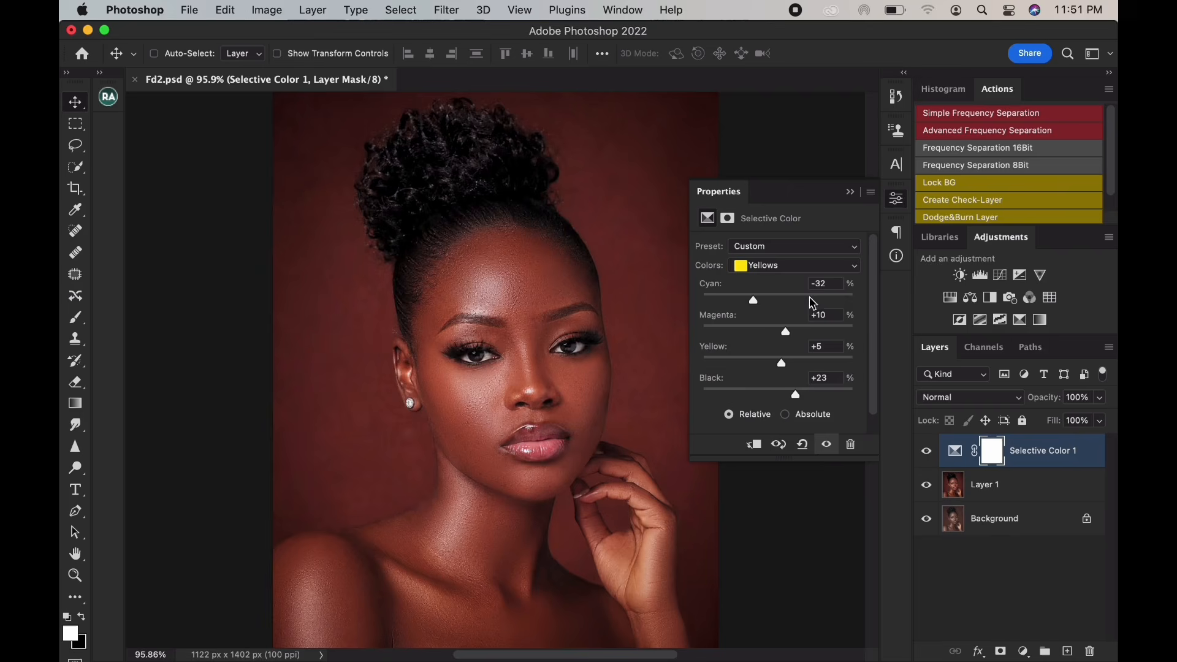
- Add a Levels adjustment layer with the black input level at 3 and the white input level at 242
left_click(979, 274)
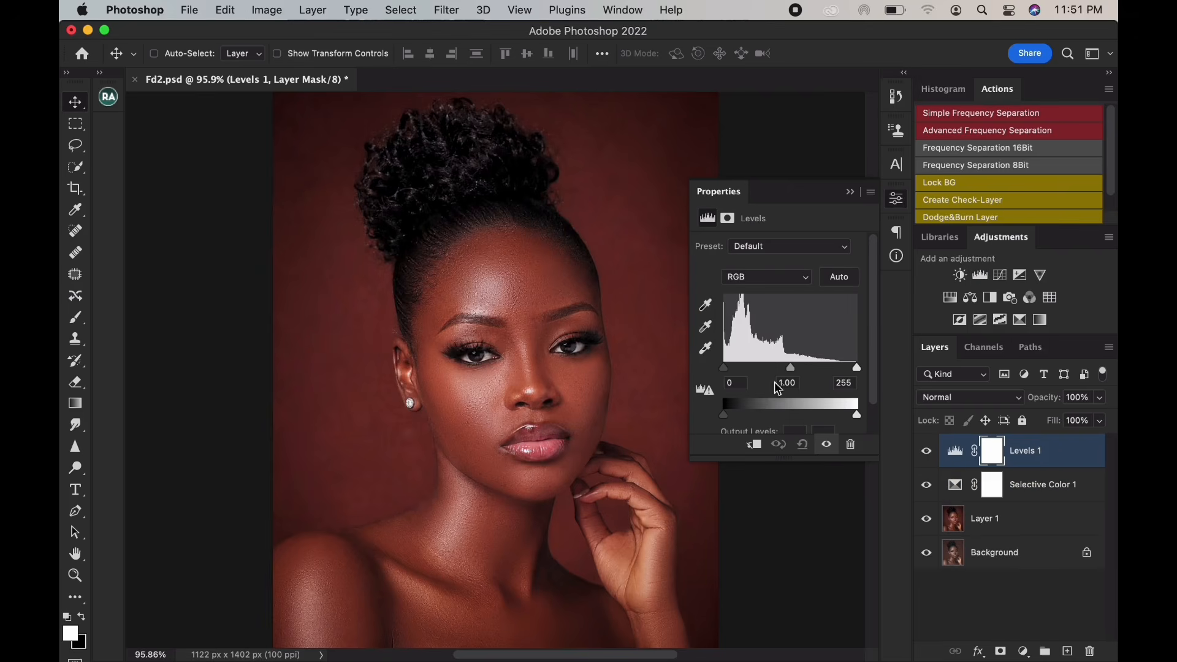
left_click_drag(723, 367, 727, 369)
left_click_drag(860, 371, 851, 371)
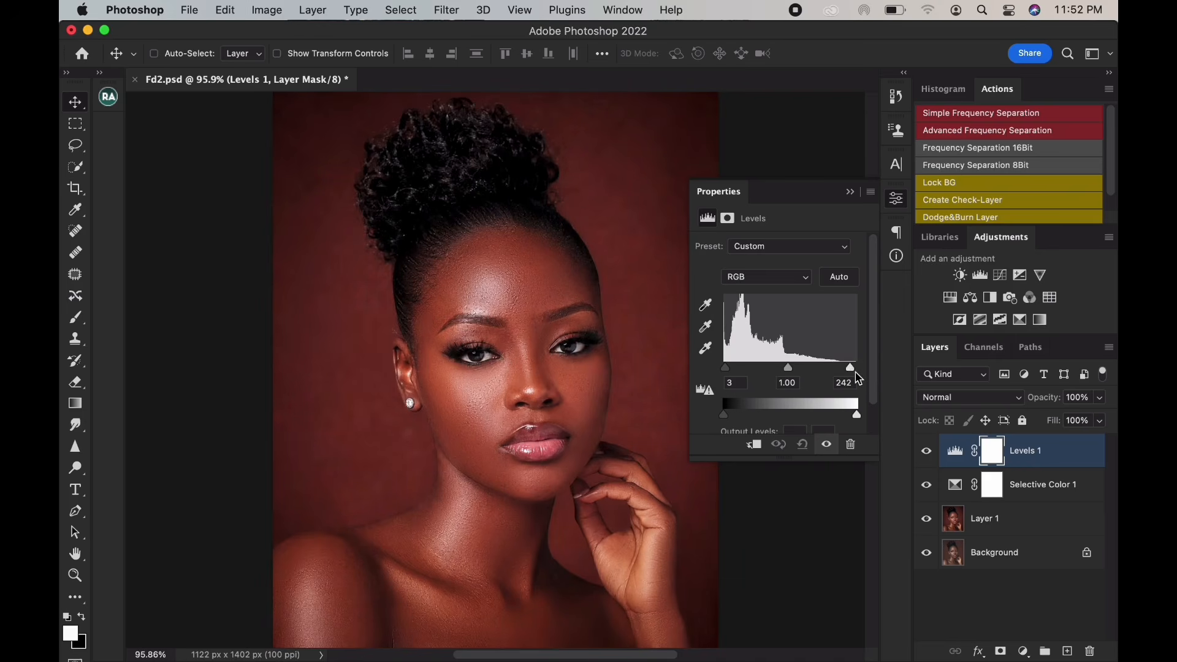
- Add a Brightness/Contrast adjustment layer with Brightness 6 and Contrast 3
left_click(960, 274)
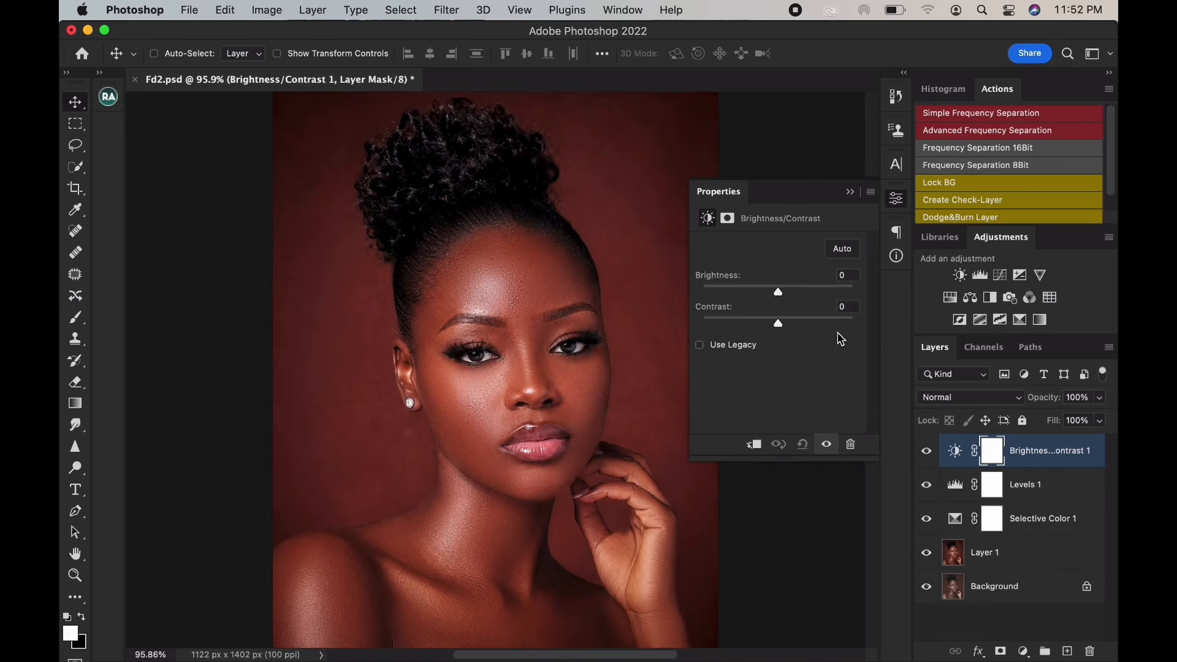
left_click(849, 276)
type("6")
- Compare the graded portrait with the original by isolating the Background layer and restoring all layers, twice
left_click(927, 587, "alt")
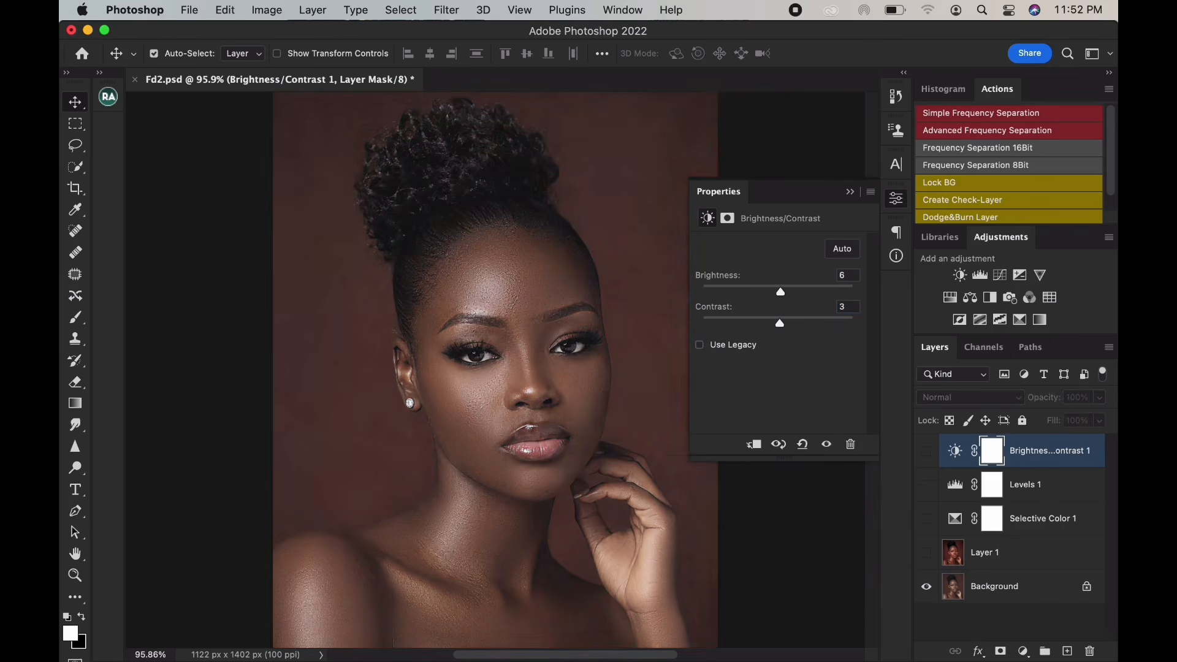
left_click(926, 587, "alt")
left_click(926, 587, "alt")
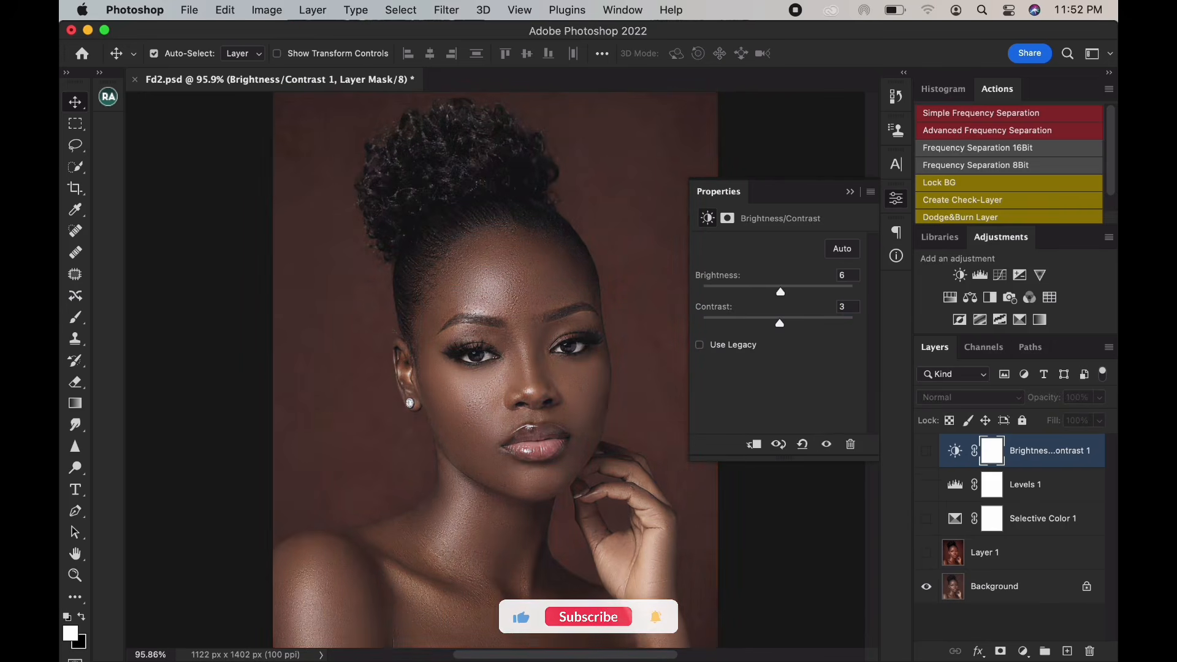
left_click(926, 586, "alt")
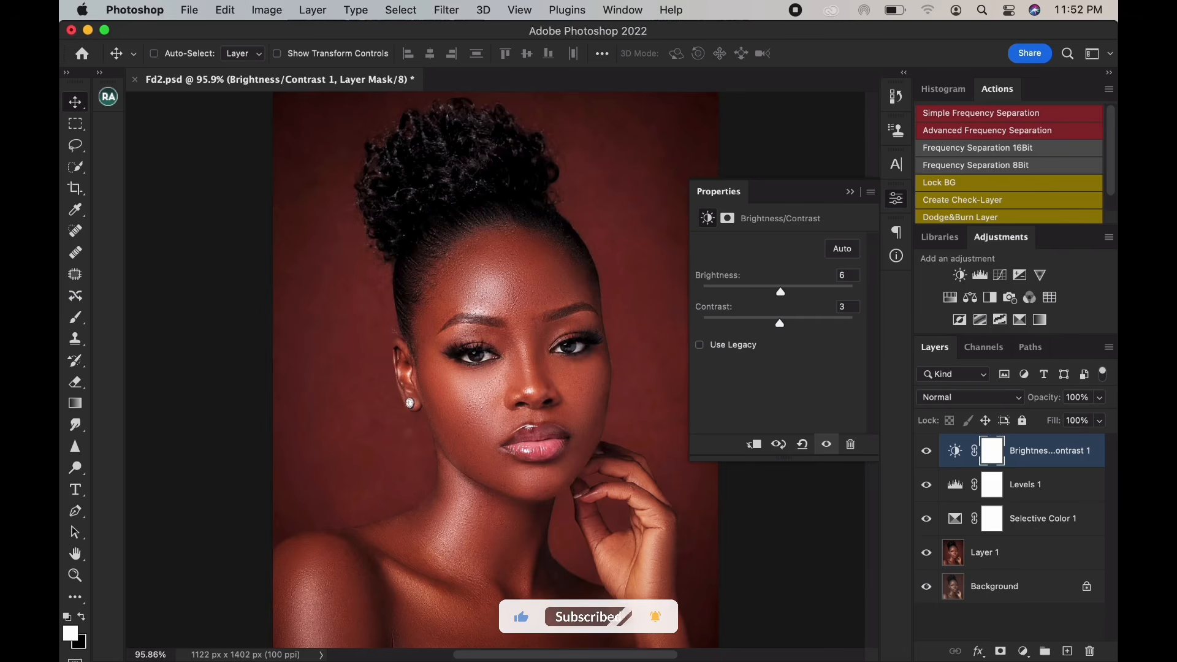